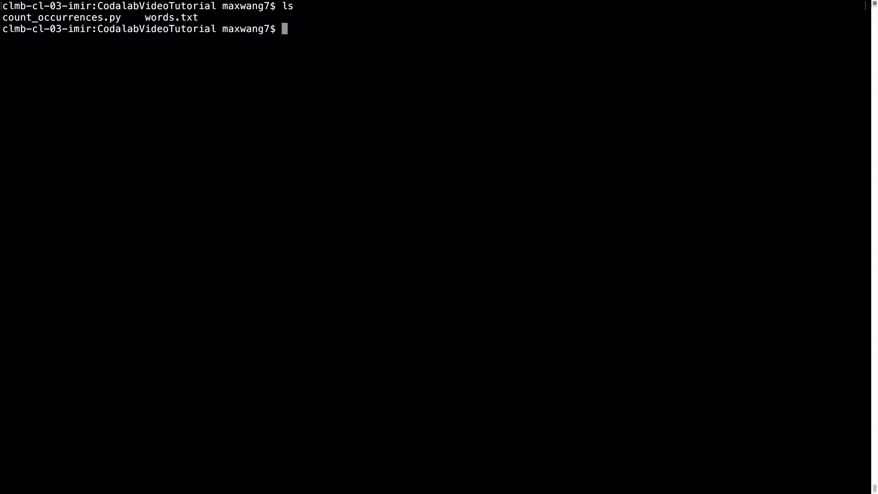
# Preview the contents of words.txt in the terminal, stop the output, and clear the screen.
pyautogui.write('cat w')
pyautogui.press('Tab')
pyautogui.press('Return')
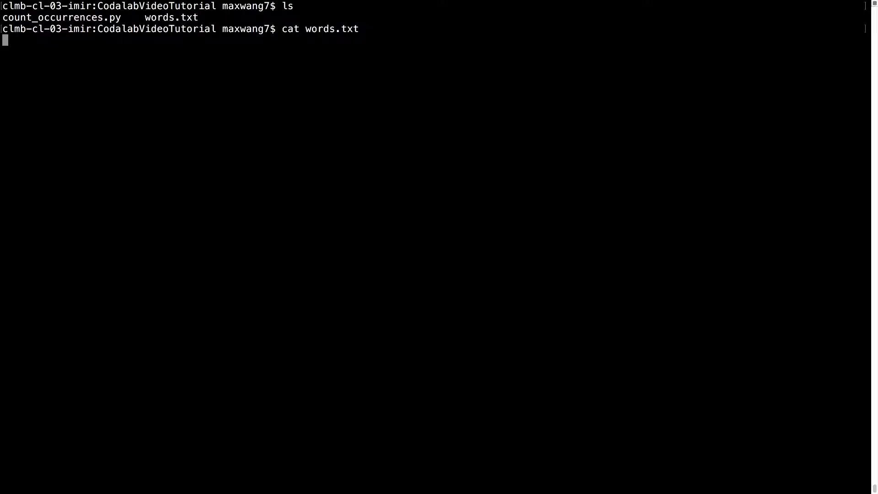
pyautogui.hotkey('ctrl', 'c')
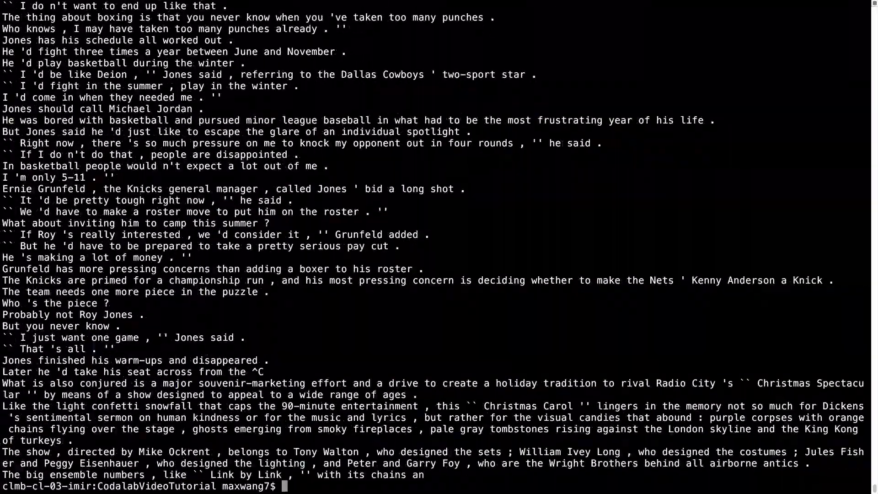
pyautogui.write('clear')
pyautogui.press('Return')
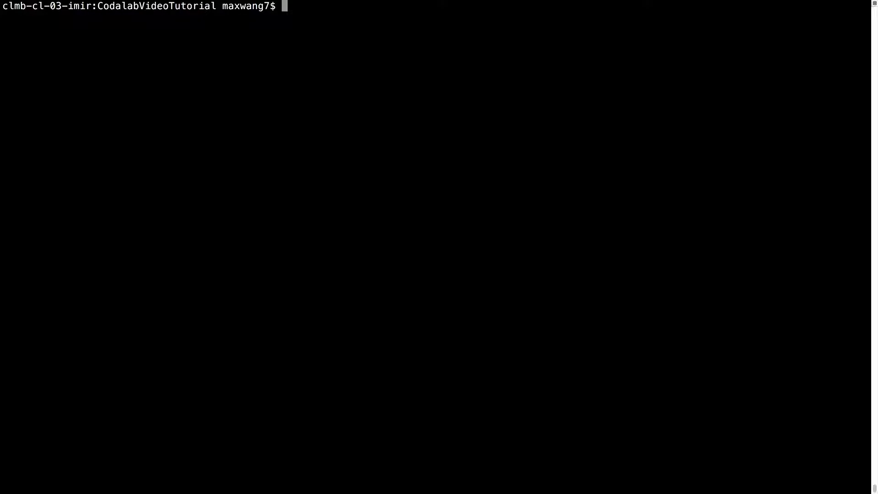
# Run count_occurrences.py on words.txt for "scientist", redirecting the output to answer.txt.
pyautogui.write('python coun')
pyautogui.press('Tab')
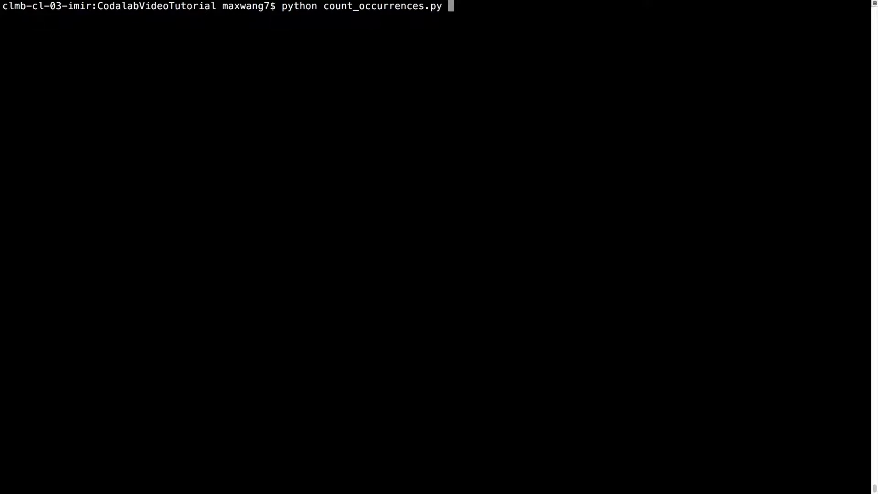
pyautogui.write('words')
pyautogui.press('Tab')
pyautogui.write('"sci')
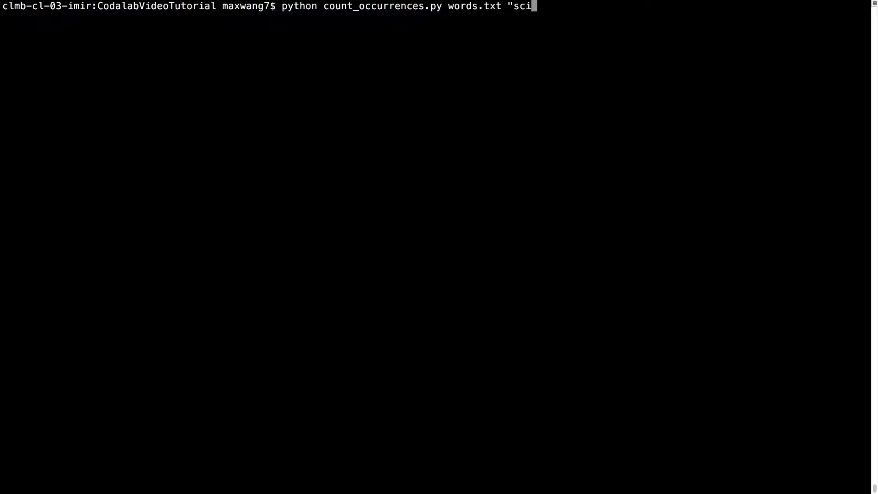
pyautogui.write('entist" > answer.txt')
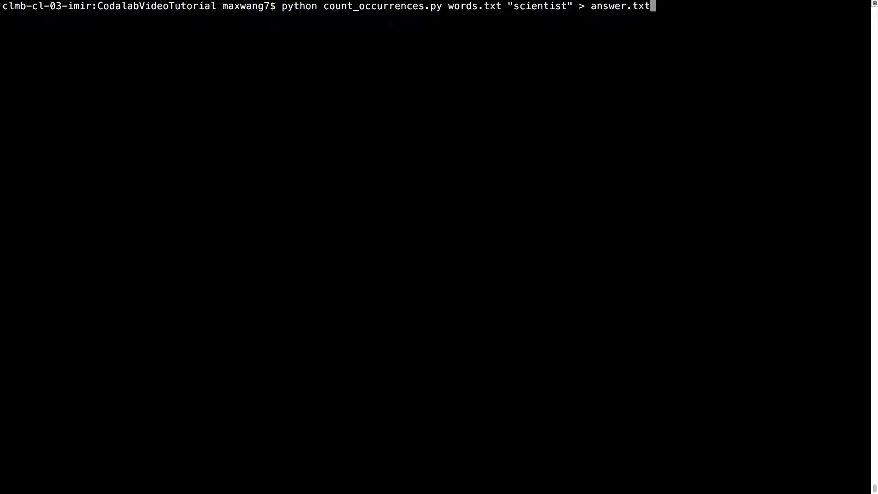
pyautogui.press('Return')
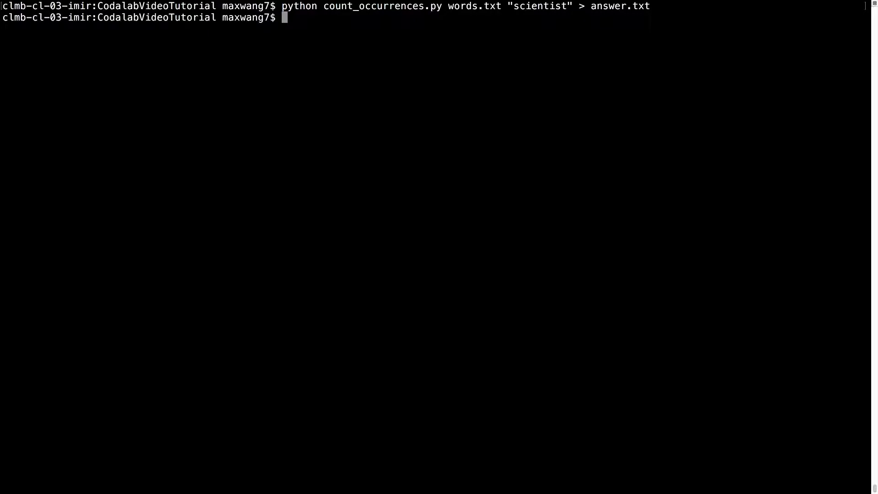
# Display the contents of answer.txt in the terminal.
pyautogui.write('cat ans')
pyautogui.press('Tab')
pyautogui.press('Return')
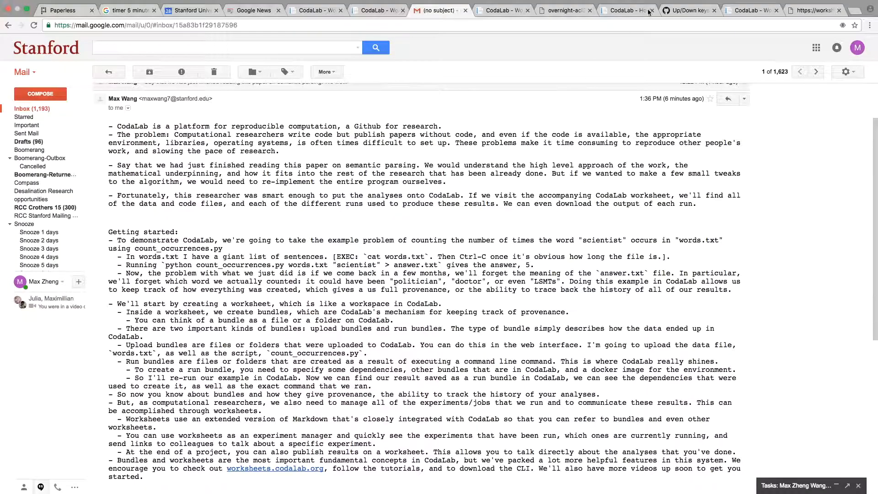
# Switch to the CodaLab page in the browser and create a new worksheet named maxwang7-CountingScientists from the dashboard.
pyautogui.click(640, 13)
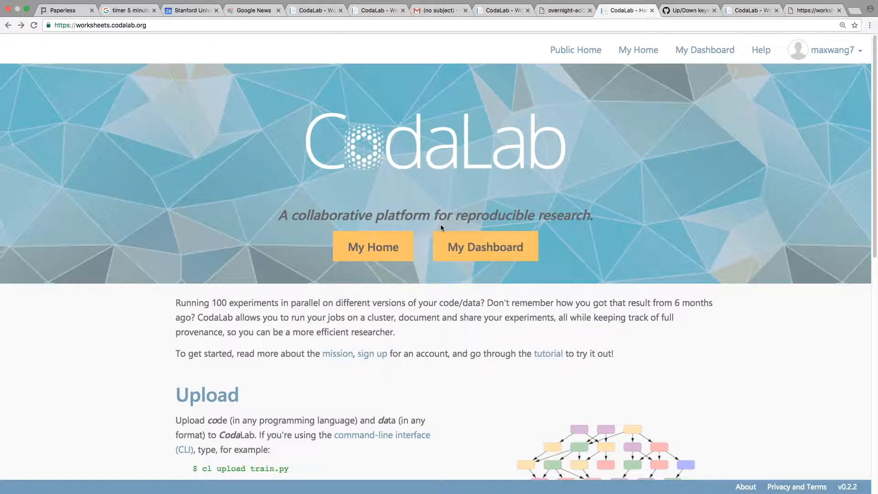
pyautogui.click(696, 52)
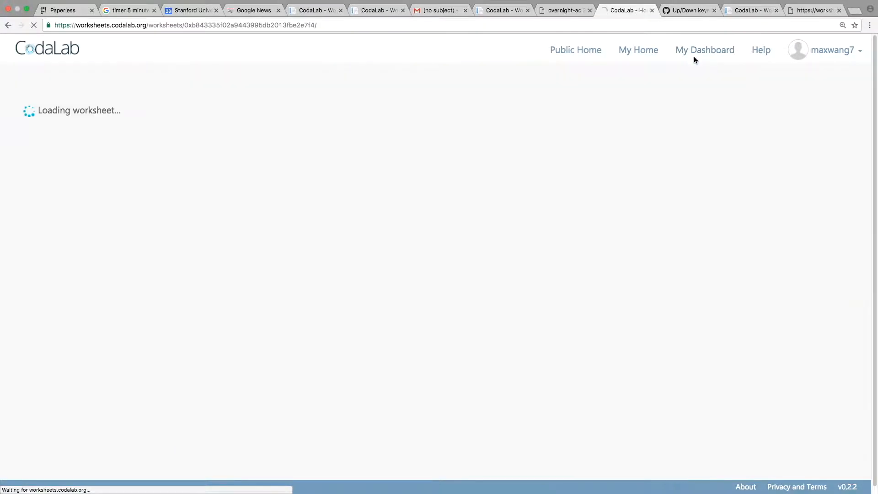
pyautogui.click(763, 118)
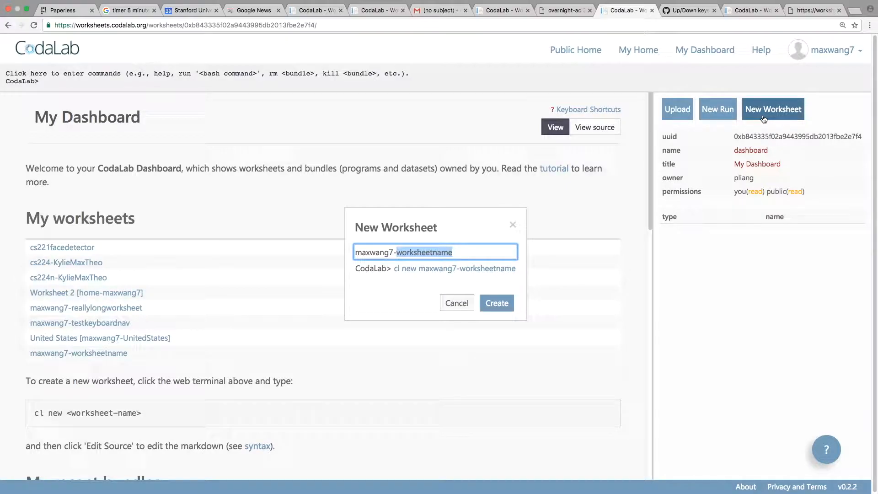
pyautogui.write('CountingScientists')
pyautogui.press('Return')
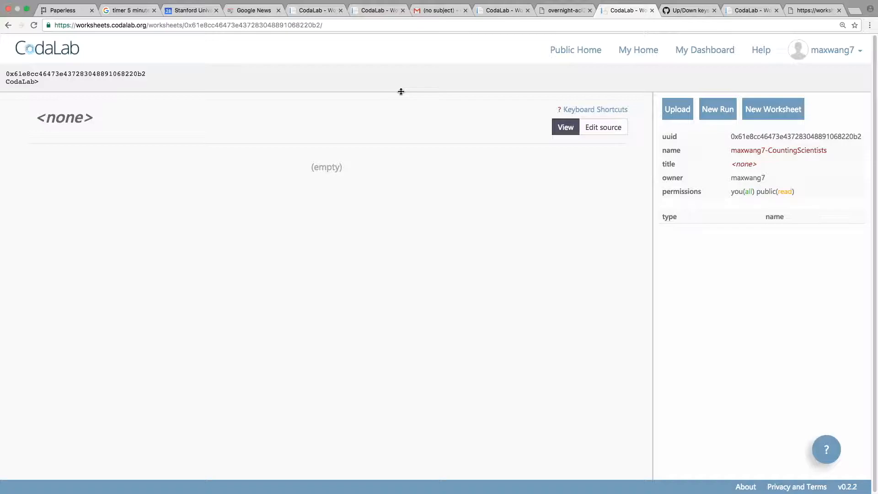
# Upload count_occurrences.py and words.txt from the CodalabVideoTutorial folder into the worksheet.
pyautogui.click(683, 112)
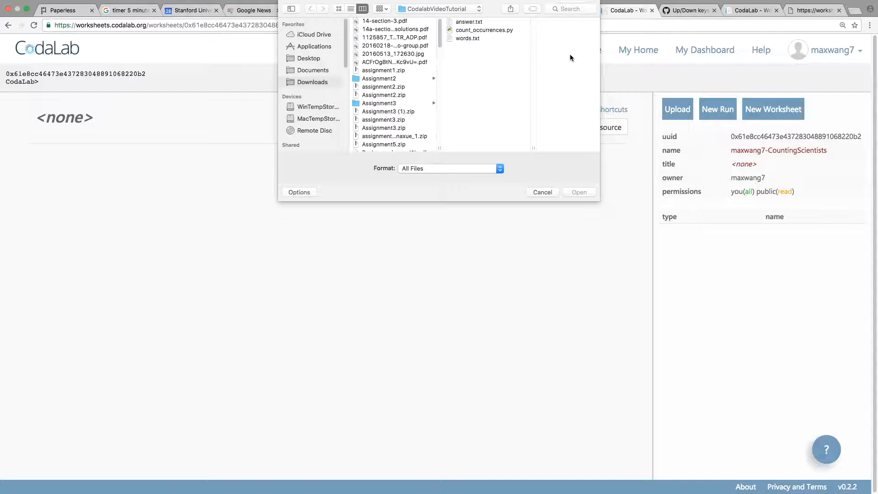
pyautogui.doubleClick(501, 31)
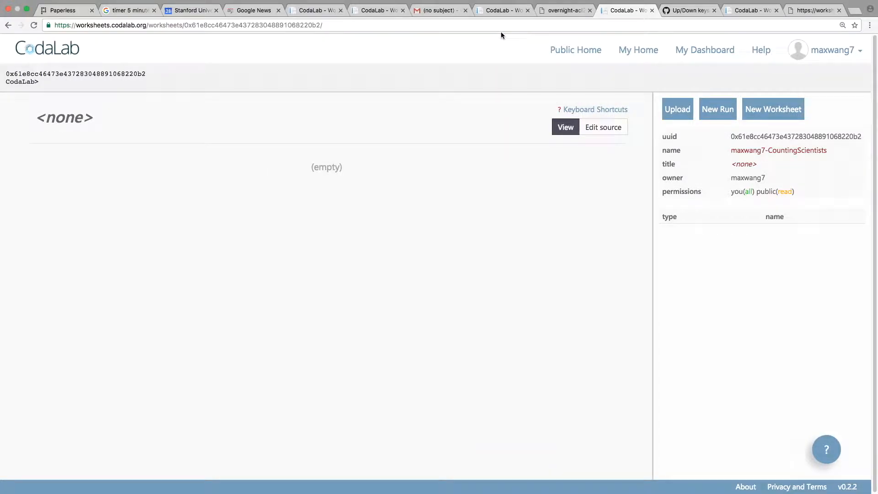
pyautogui.click(676, 109)
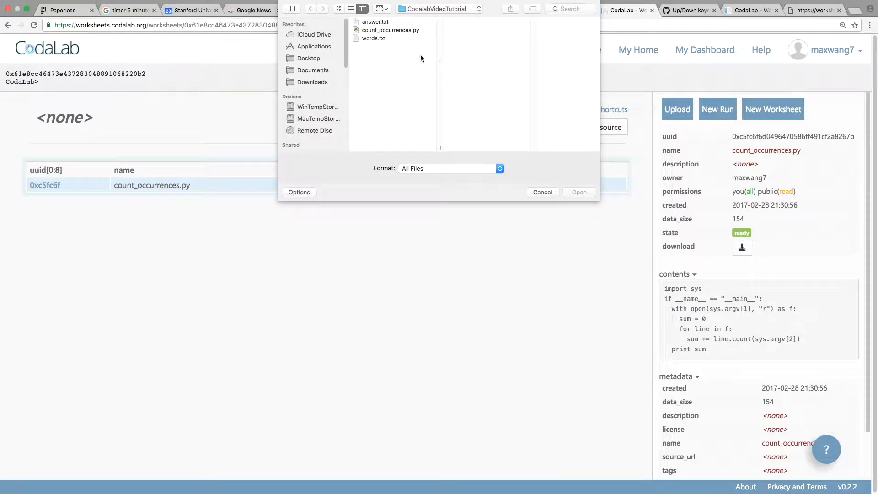
pyautogui.doubleClick(383, 38)
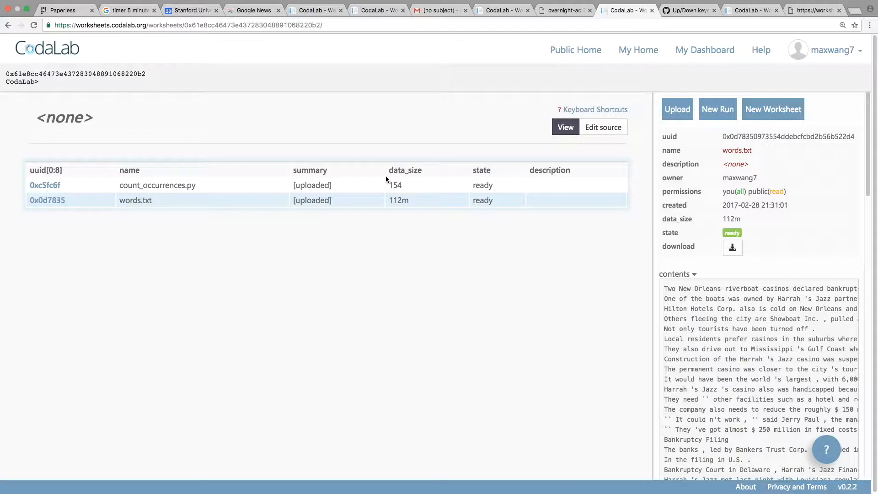
# Start a new run bundle with count_occurrences.py and words.txt selected as dependencies.
pyautogui.click(702, 117)
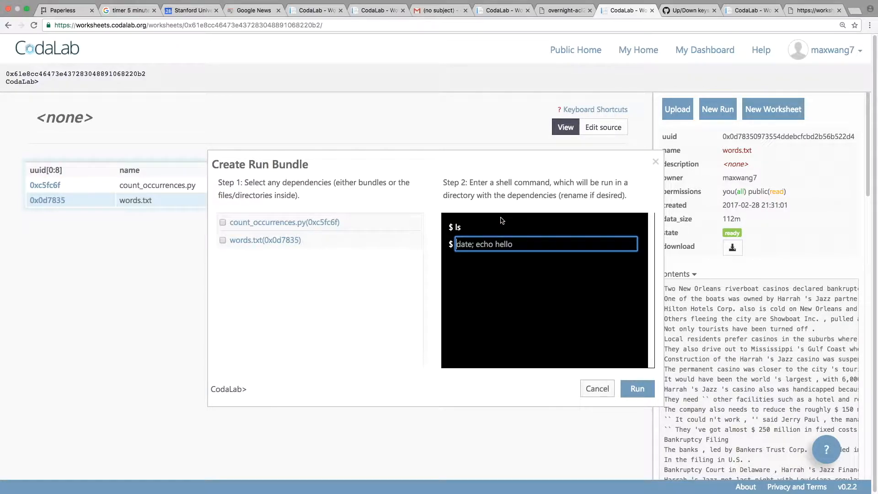
pyautogui.click(223, 224)
pyautogui.click(222, 241)
pyautogui.click(469, 291)
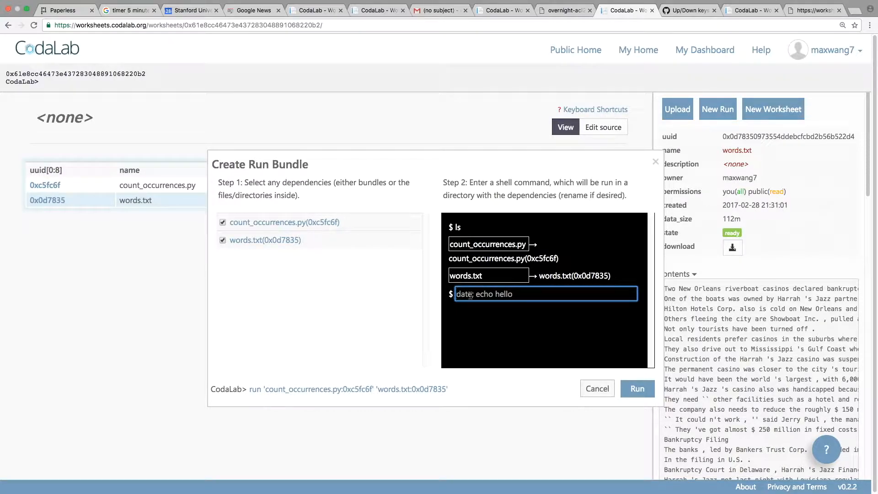
# Set the run command to python count_occurrences.py words.txt "scientist" > answer.txt and launch the run.
pyautogui.write('python count_occurrences')
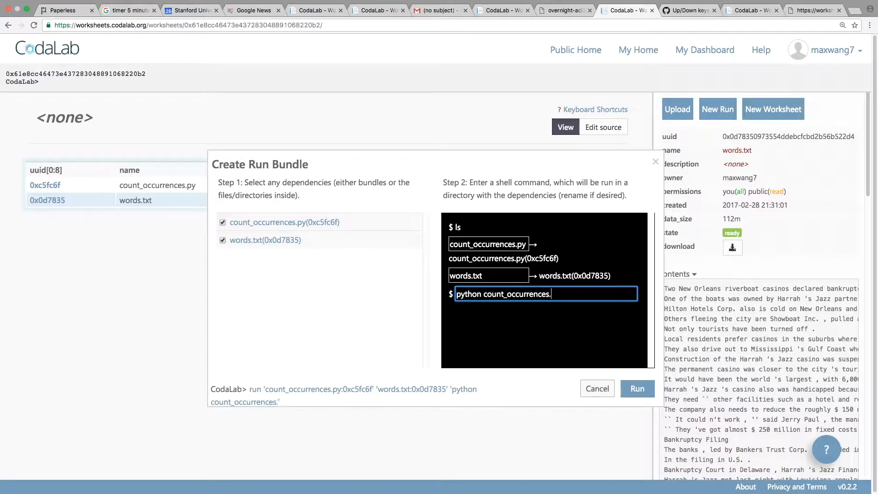
pyautogui.write('.py words.txt "scientist"')
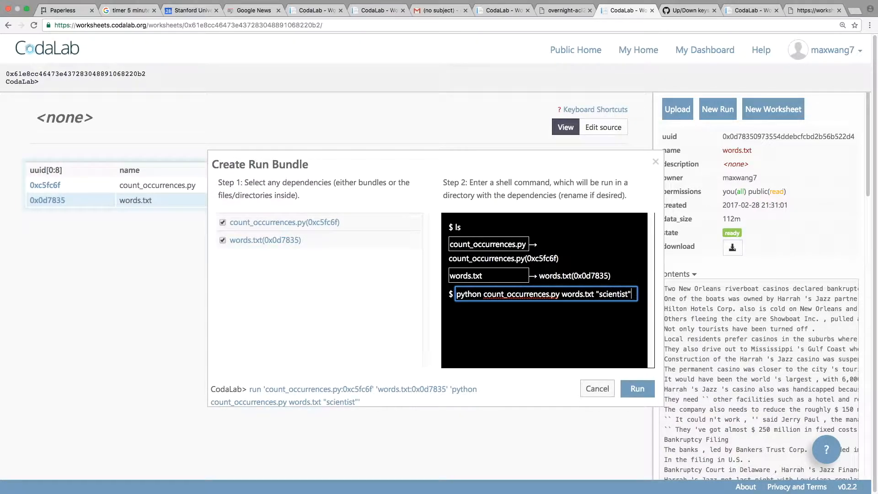
pyautogui.write(' > answer.txt')
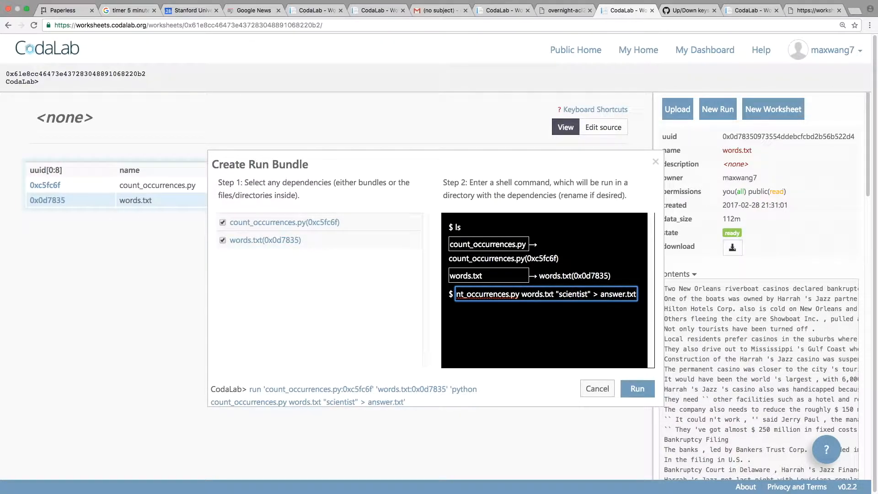
pyautogui.click(622, 389)
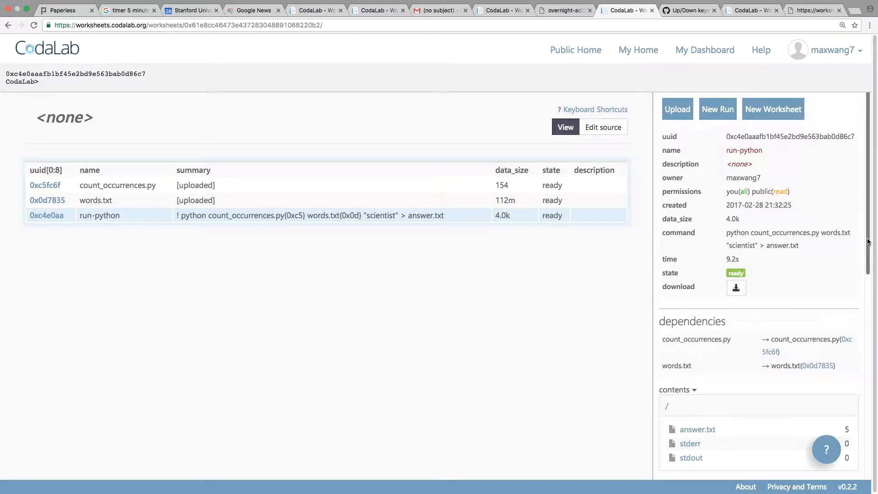
# Open the run's answer.txt output file to inspect it, and close its tab.
pyautogui.moveTo(868, 242); pyautogui.dragTo(858, 298)
pyautogui.click(696, 307)
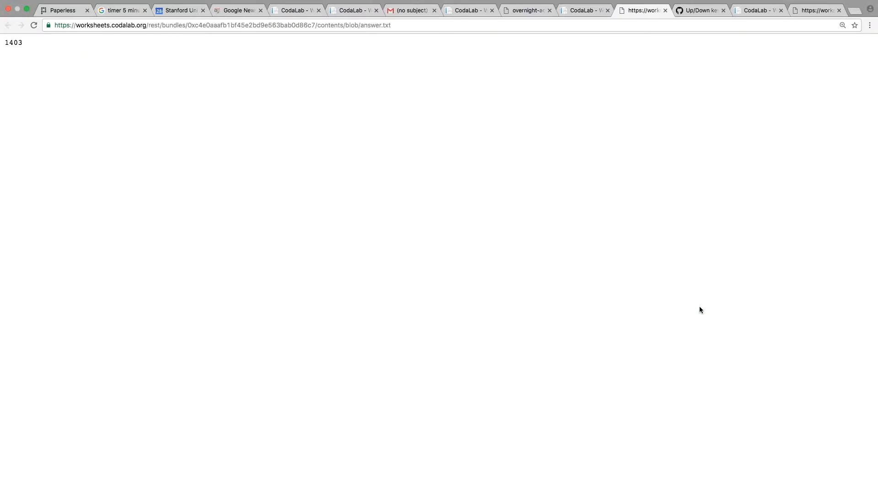
pyautogui.doubleClick(19, 42)
pyautogui.click(116, 91)
pyautogui.press('super+w')
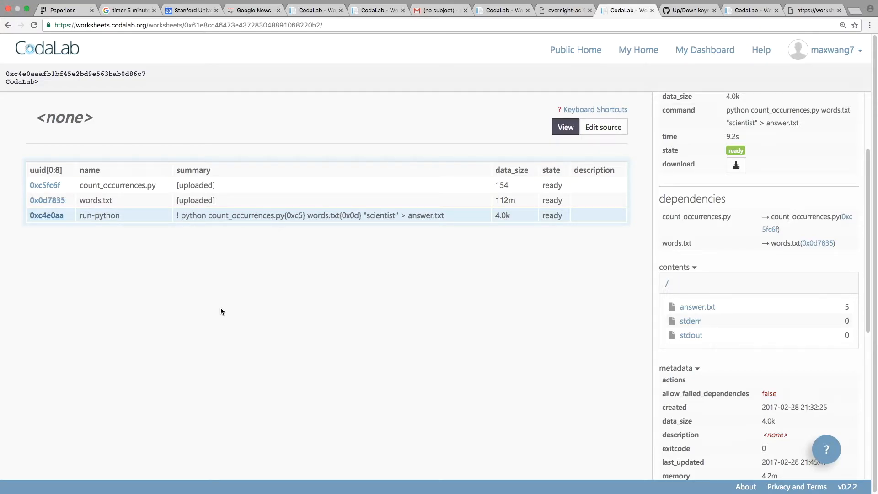
# Edit the worksheet source to add the line "This is my awesome analysis!!!" below the bundles, and save.
pyautogui.click(600, 127)
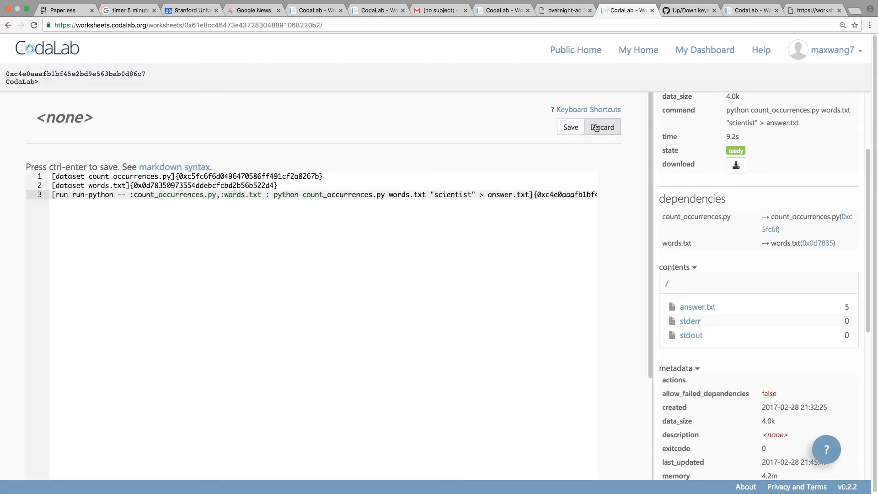
pyautogui.press('Return')
pyautogui.press('Return')
pyautogui.write('This is my awesome analysis!!!')
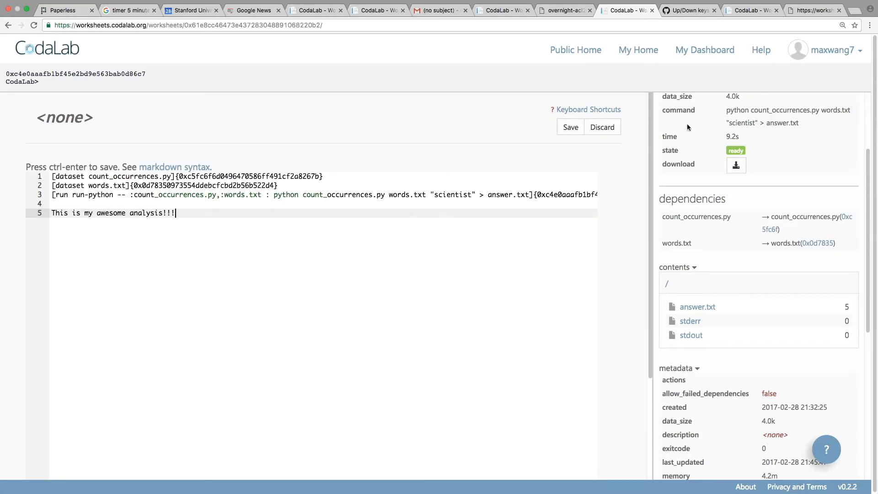
pyautogui.click(574, 130)
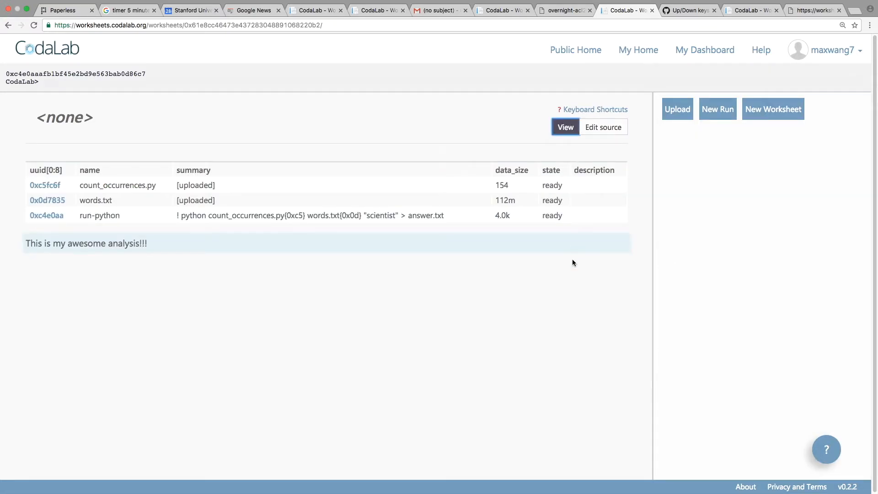